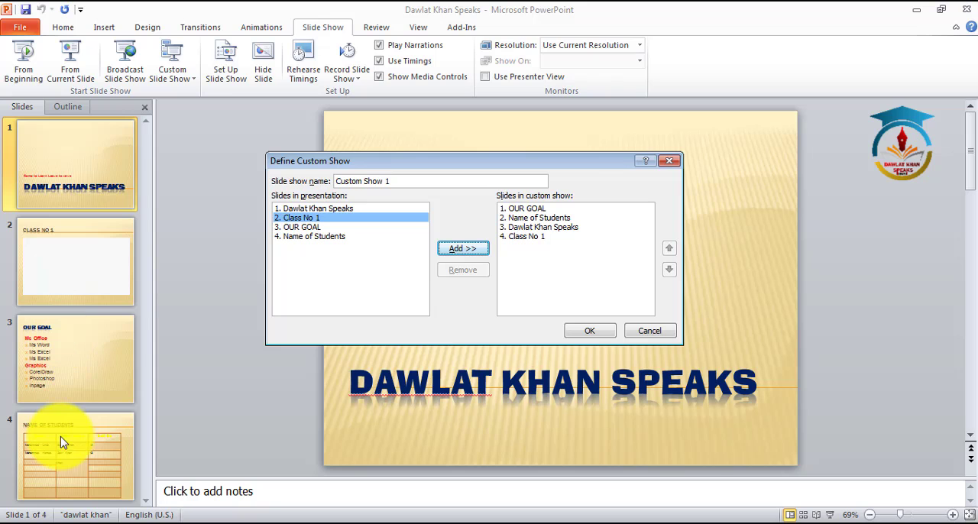
# Save the four-slide order of Custom Show 1 and play the show through to its end
pyautogui.click(580, 332)
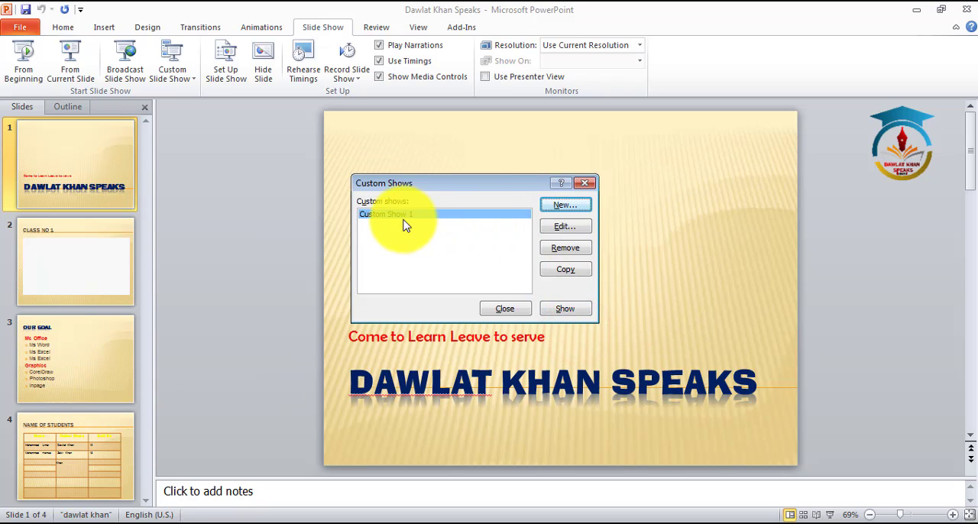
pyautogui.click(569, 315)
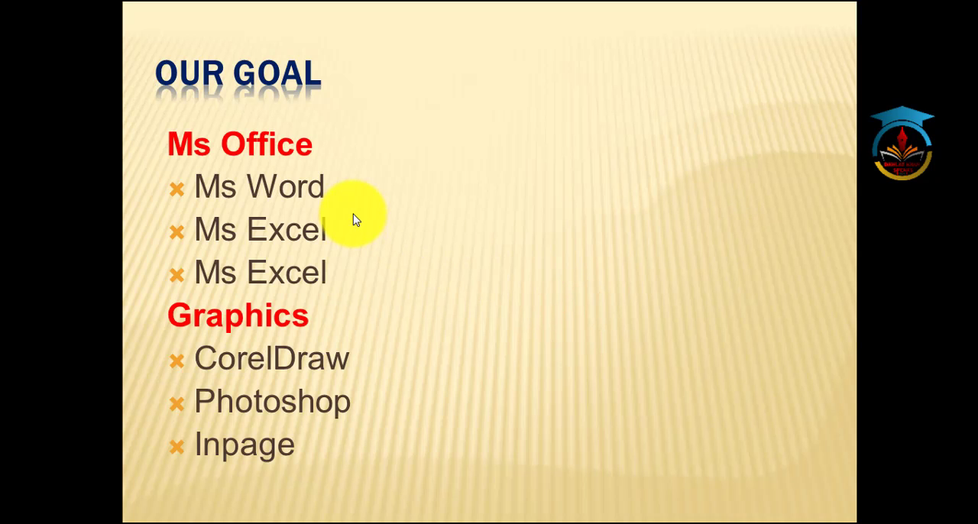
pyautogui.click(354, 220)
pyautogui.click(354, 220)
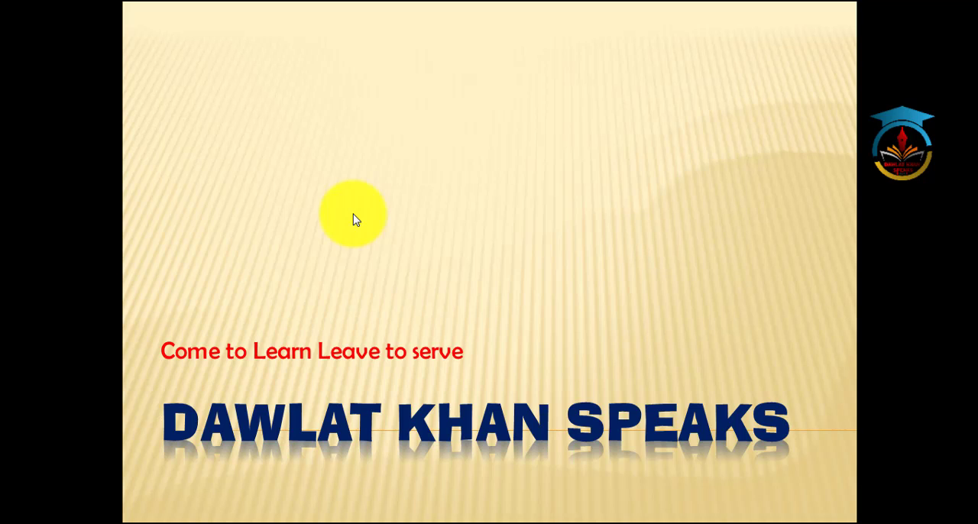
pyautogui.click(354, 220)
pyautogui.click(354, 220)
pyautogui.click(354, 220)
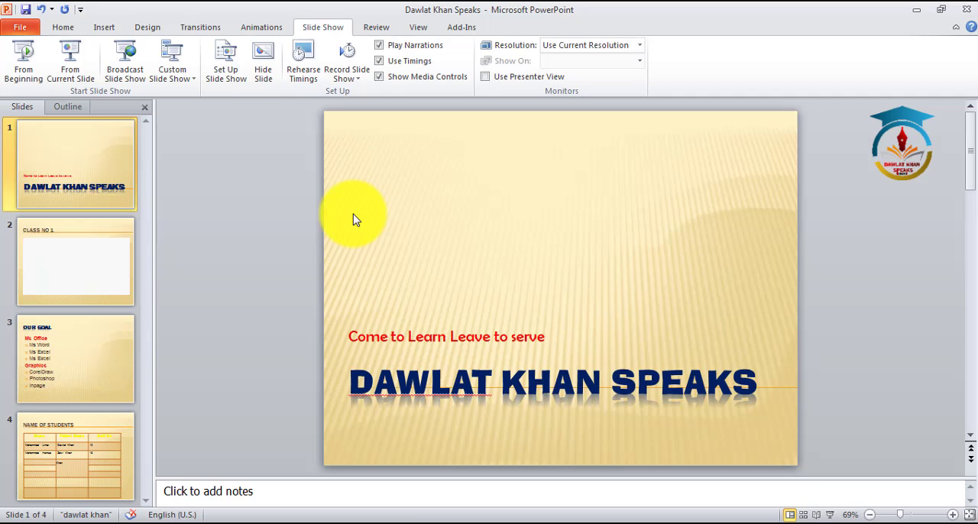
# Play Custom Show 1 again from the custom show list and advance through all its slides until it exits
pyautogui.click(175, 76)
pyautogui.click(192, 97)
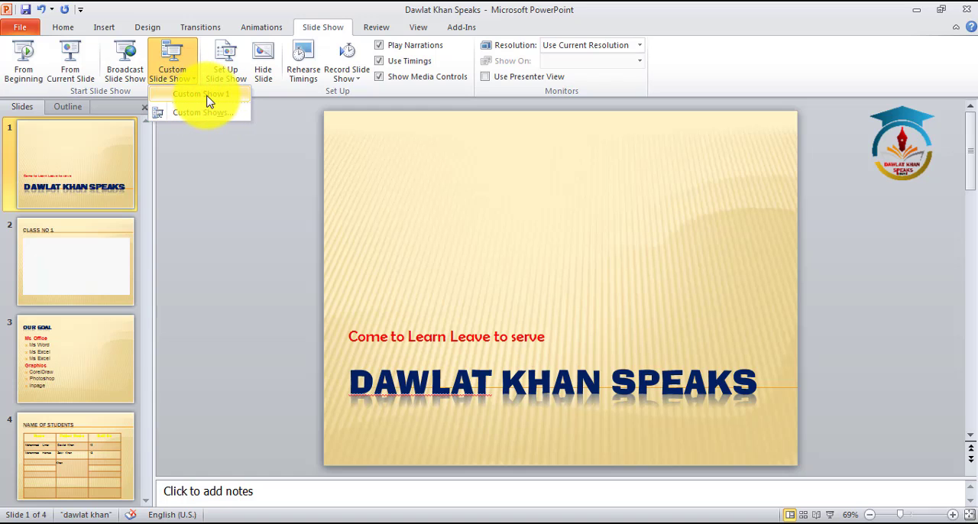
pyautogui.click(207, 97)
pyautogui.press('Right')
pyautogui.press('Right')
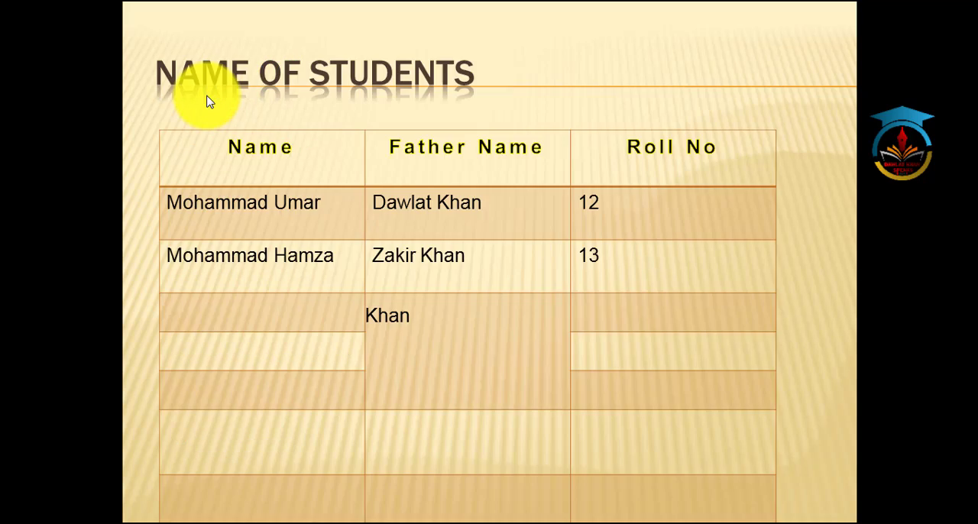
pyautogui.press('Right')
pyautogui.press('Right')
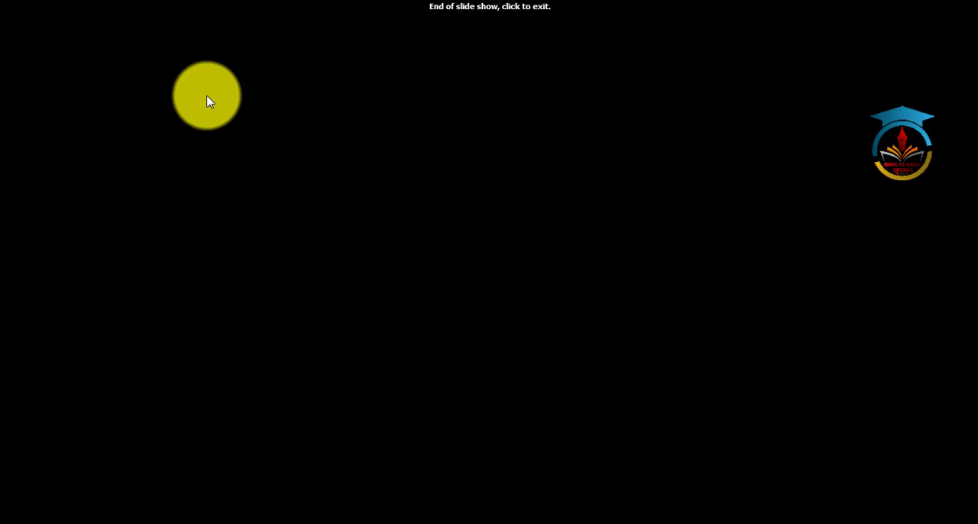
pyautogui.press('Right')
# Edit Custom Show 1 so the title slide comes first and OUR GOAL follows Name of Students
pyautogui.click(174, 78)
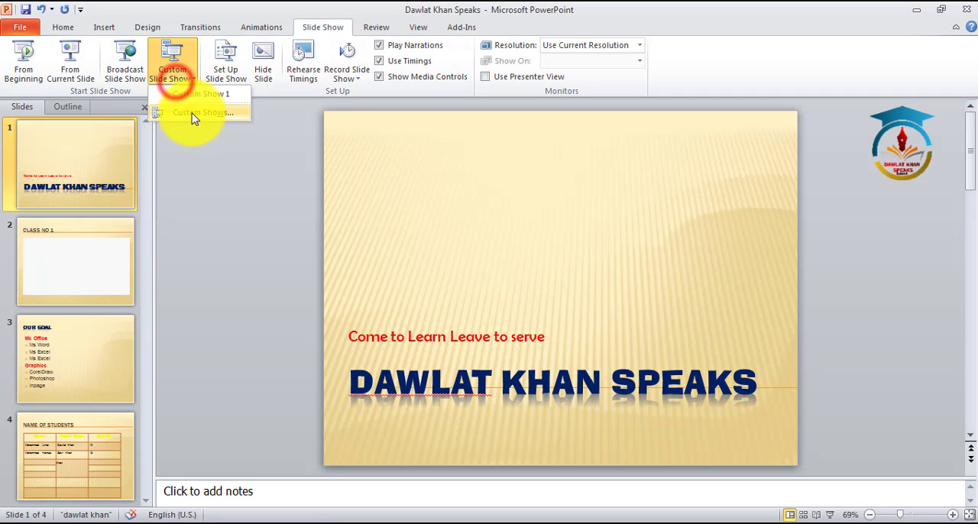
pyautogui.click(192, 115)
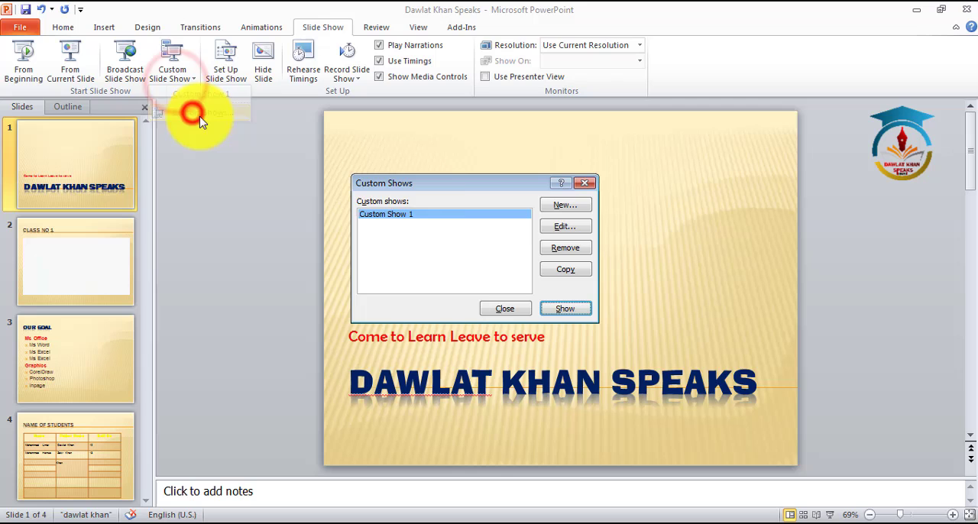
pyautogui.click(567, 226)
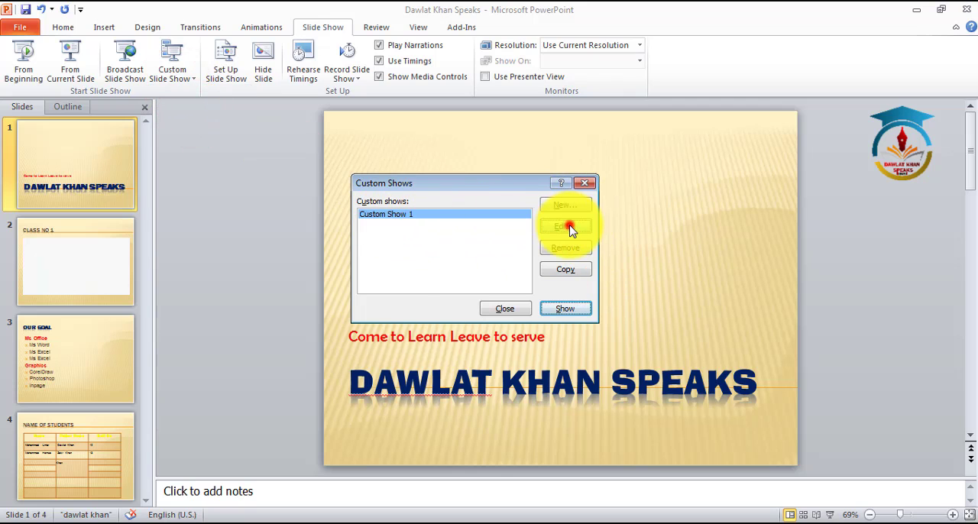
pyautogui.click(304, 217)
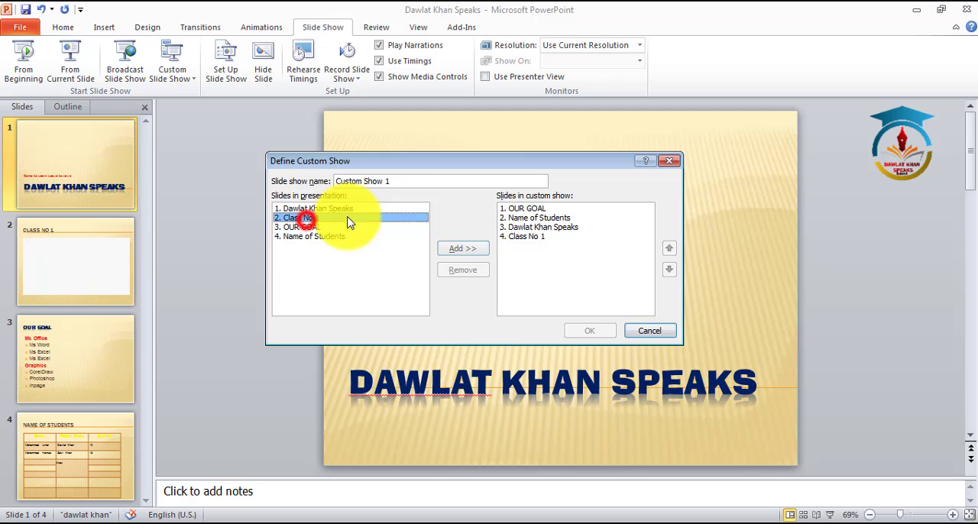
pyautogui.click(523, 220)
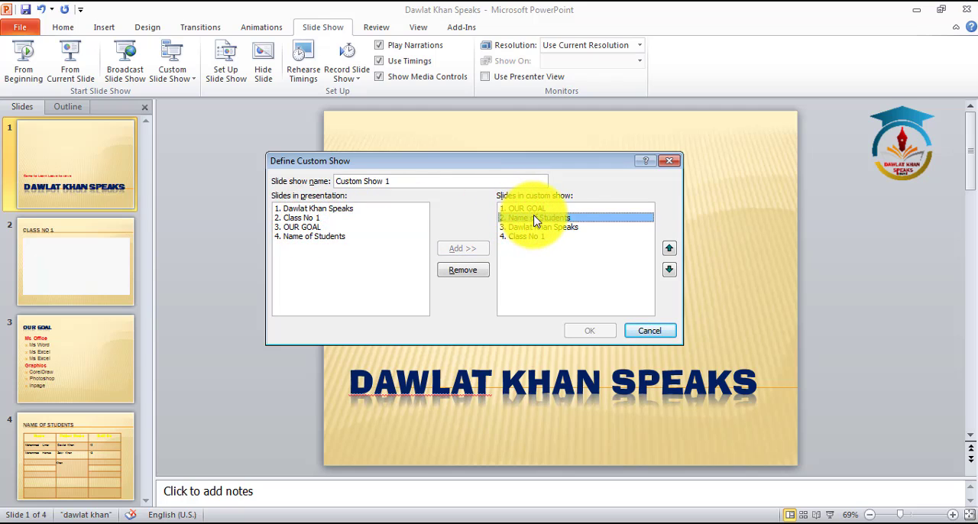
pyautogui.click(536, 227)
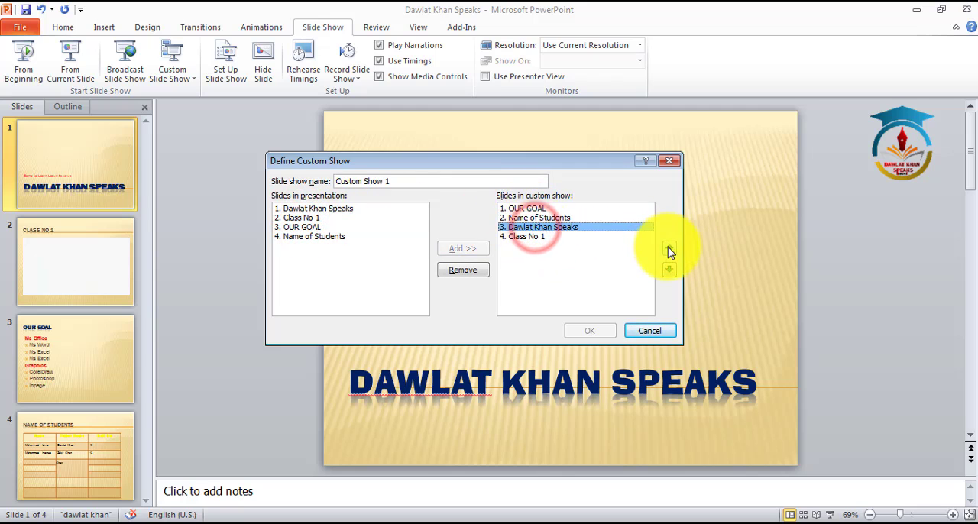
pyautogui.click(669, 249)
pyautogui.click(669, 249)
pyautogui.click(528, 218)
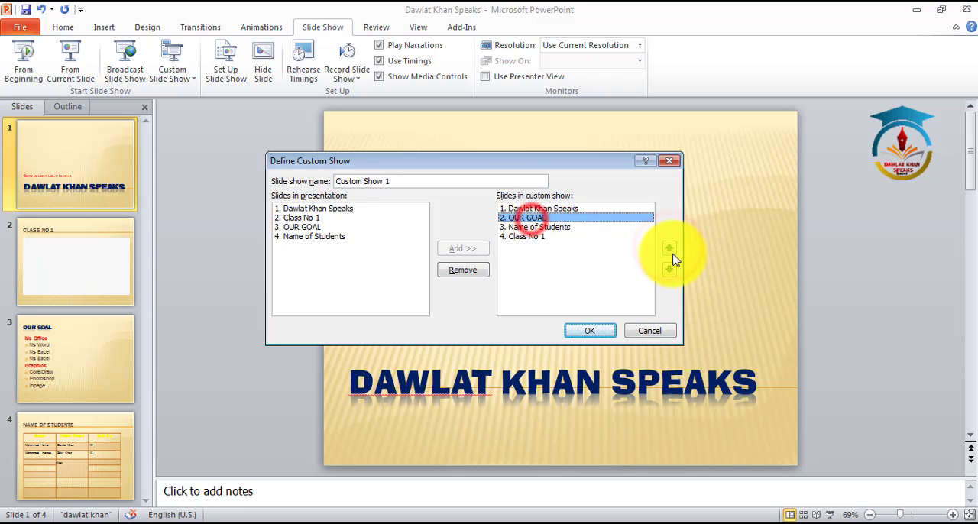
pyautogui.click(669, 269)
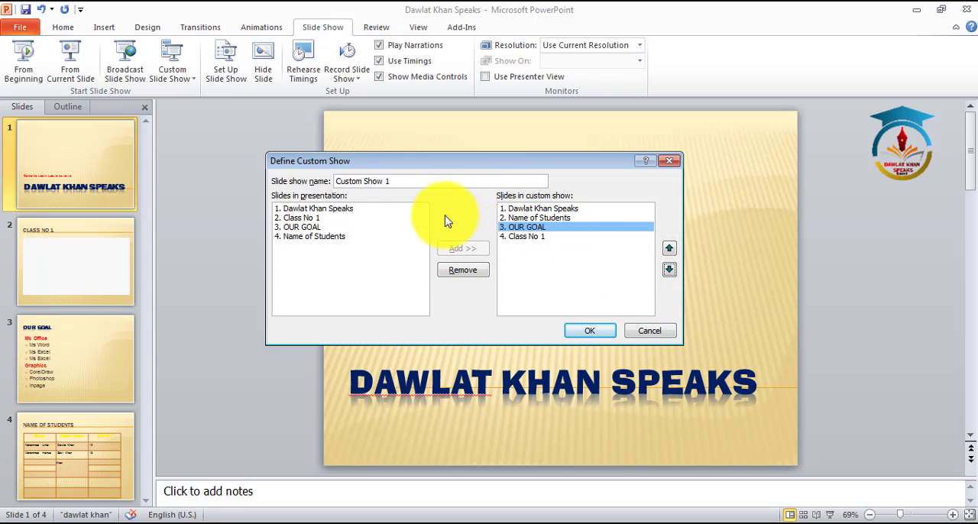
# Remove the Class No 1 slide from Custom Show 1 and save the edited show
pyautogui.click(535, 237)
pyautogui.click(466, 269)
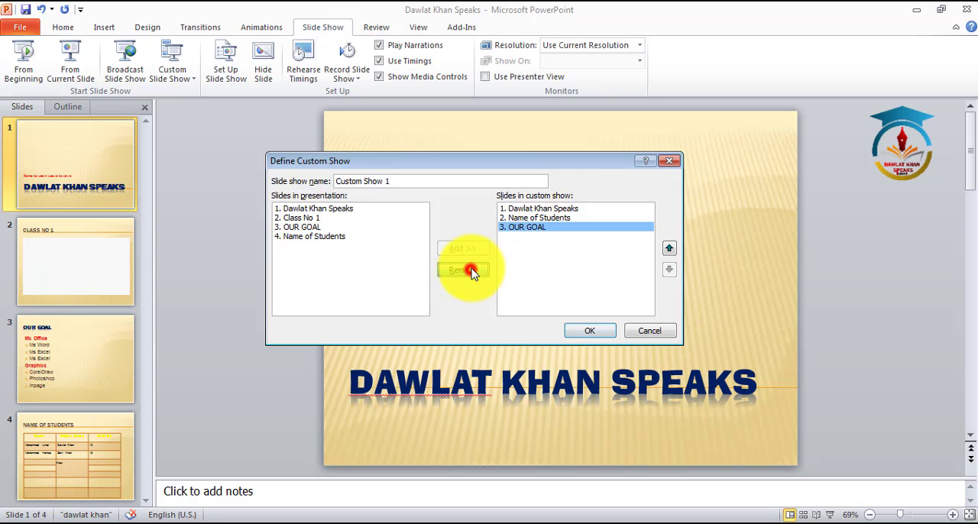
pyautogui.click(589, 331)
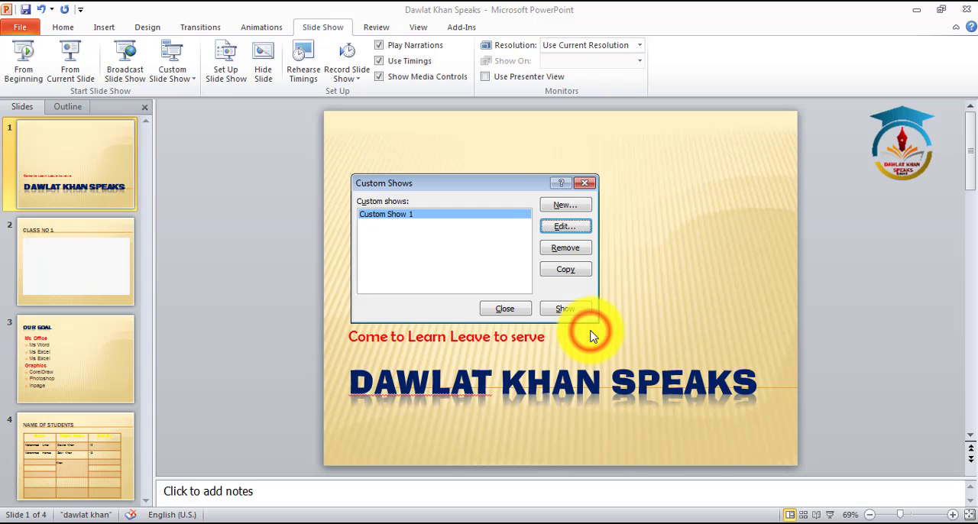
# Delete Custom Show 1 from the presentation's custom shows and close the list
pyautogui.click(565, 248)
pyautogui.click(501, 310)
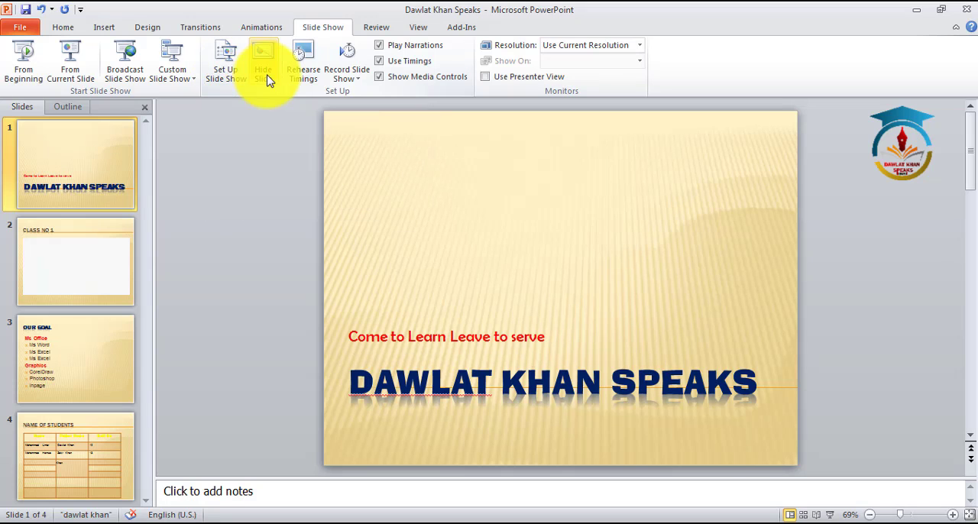
# Set up the show for slides 1 to 4 with continuous looping until Esc, and play it from the beginning before exiting
pyautogui.click(225, 72)
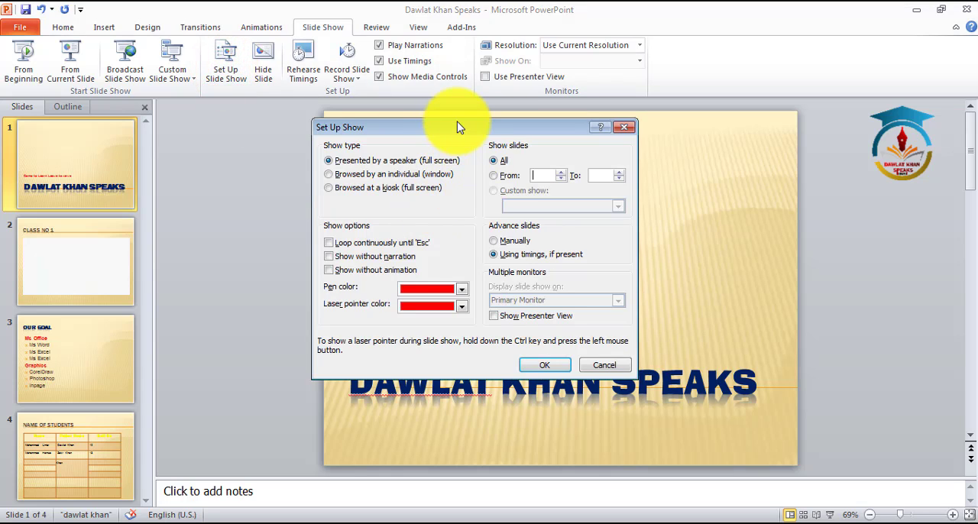
pyautogui.moveTo(463, 128); pyautogui.dragTo(456, 118)
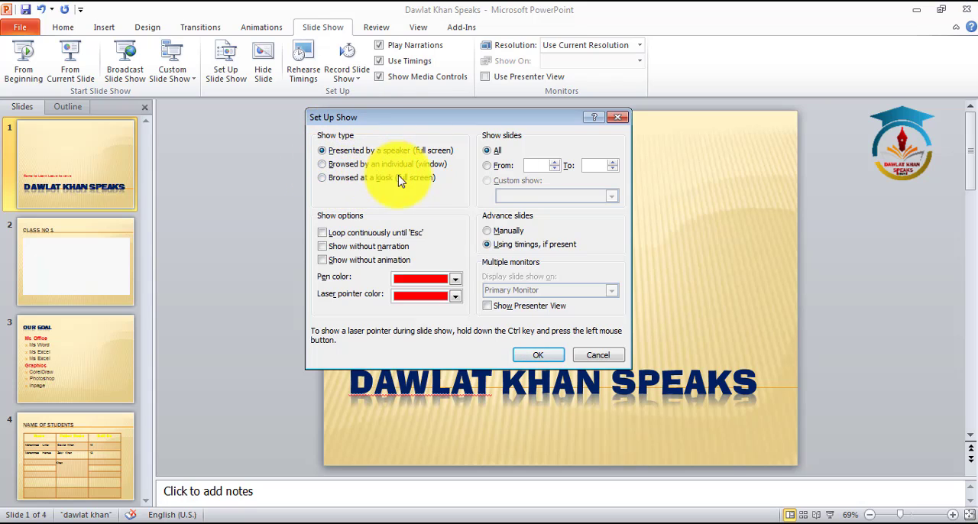
pyautogui.click(492, 166)
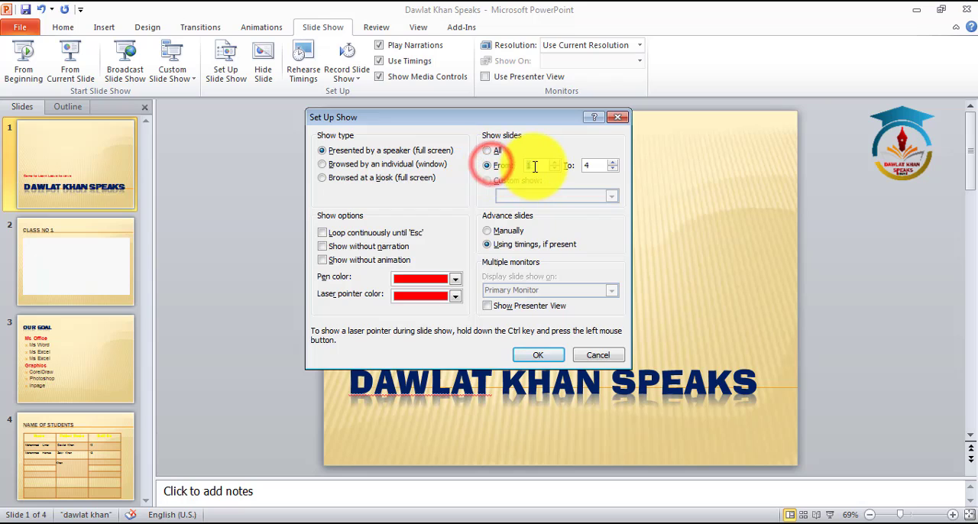
pyautogui.click(584, 167)
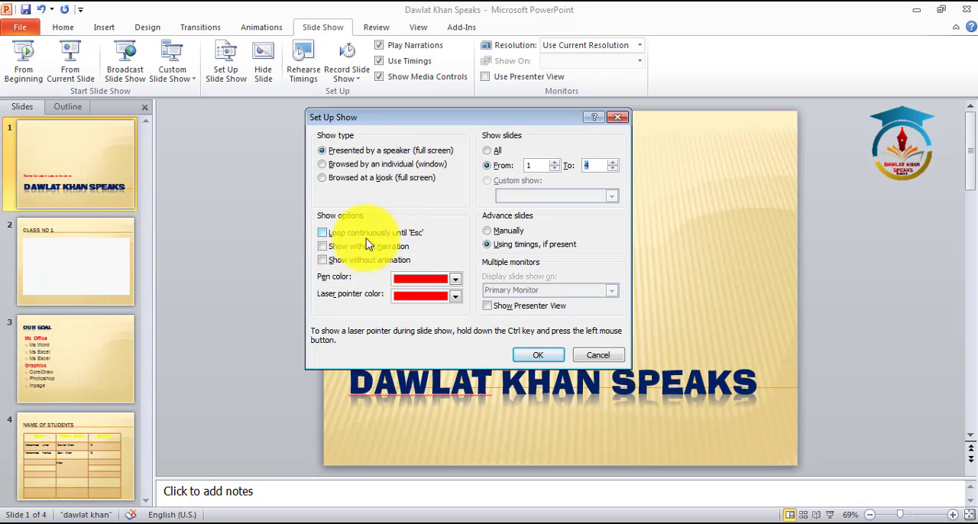
pyautogui.click(322, 234)
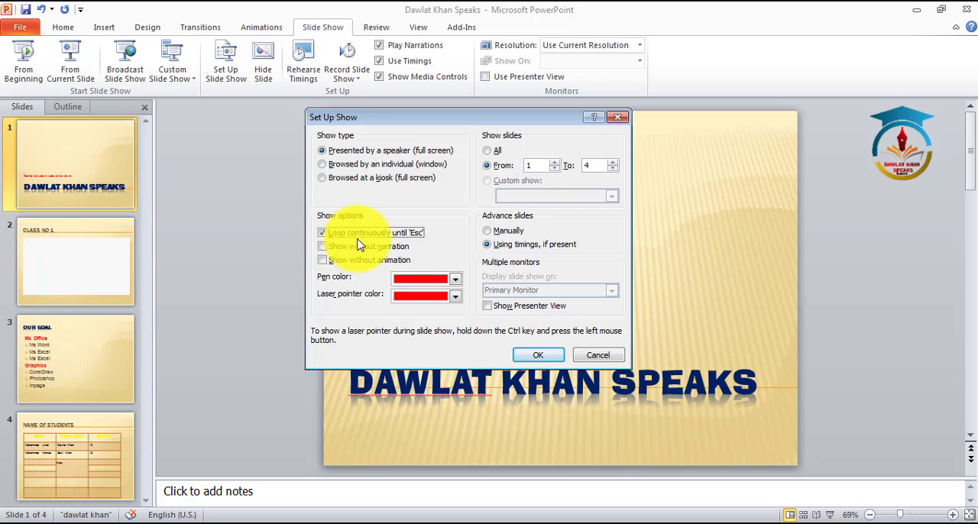
pyautogui.click(539, 356)
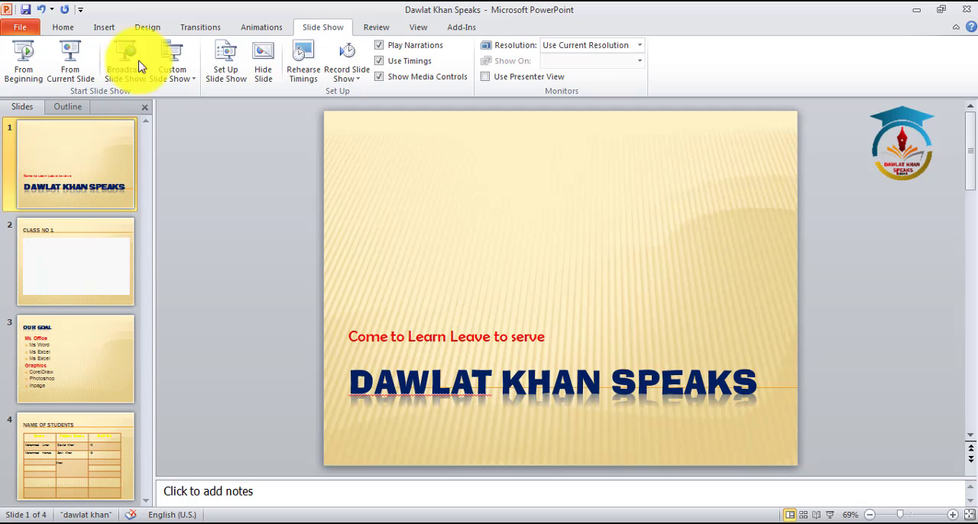
pyautogui.click(24, 65)
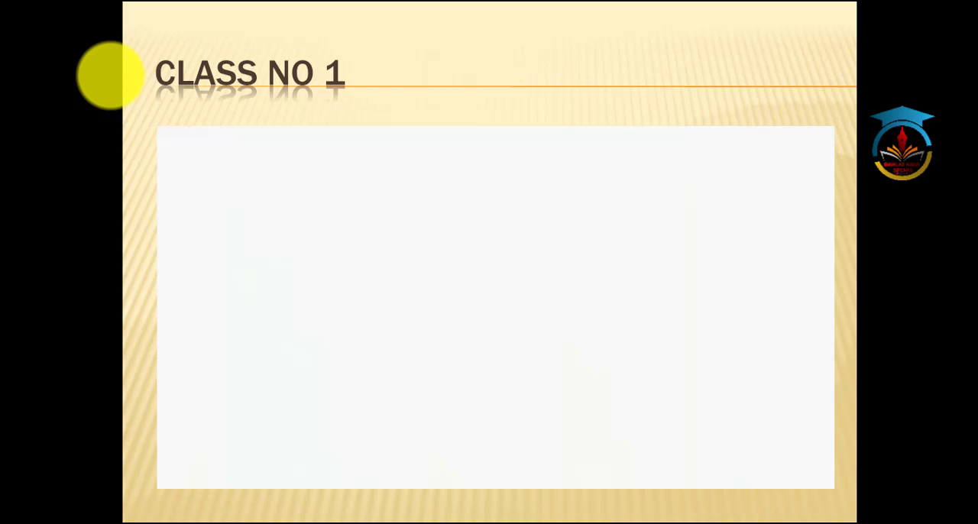
pyautogui.press('Escape')
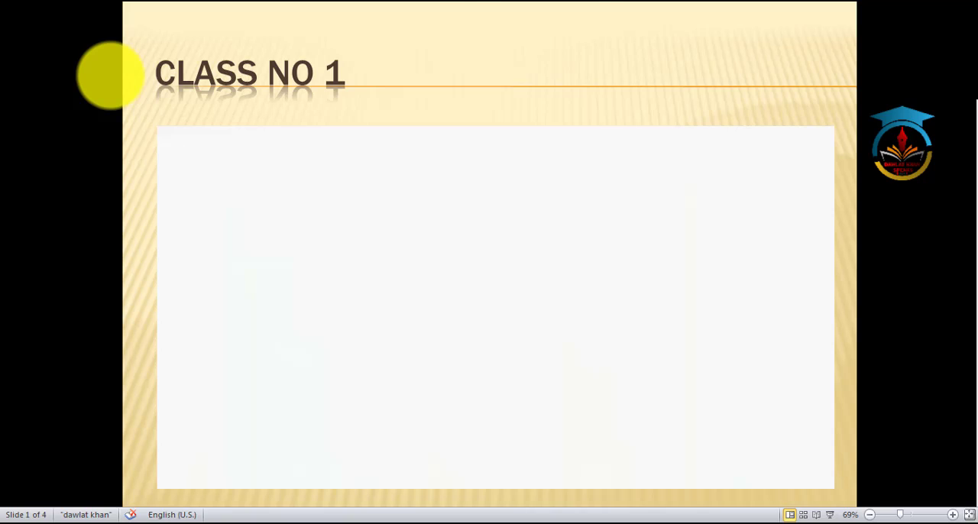
# Turn off continuous looping in the show setup, keep animations enabled, and set the show to include all slides
pyautogui.click(220, 74)
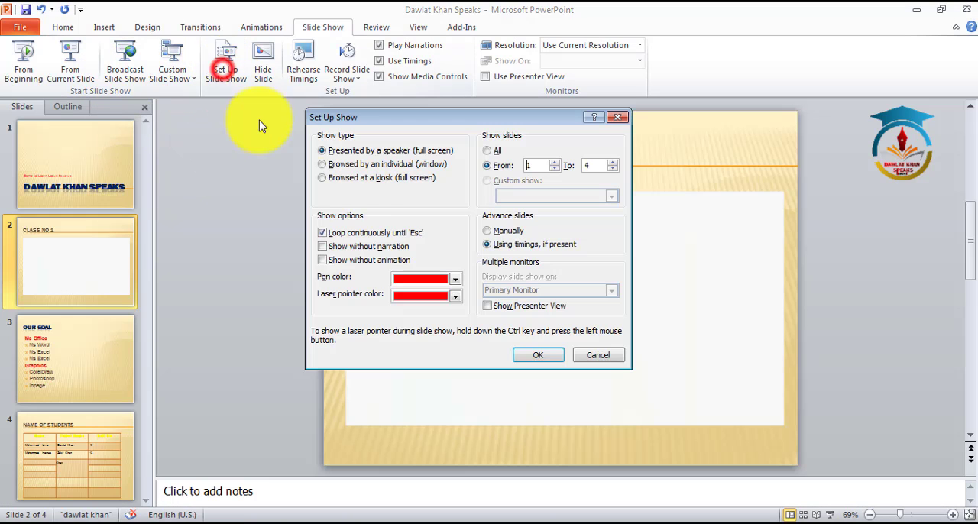
pyautogui.click(323, 231)
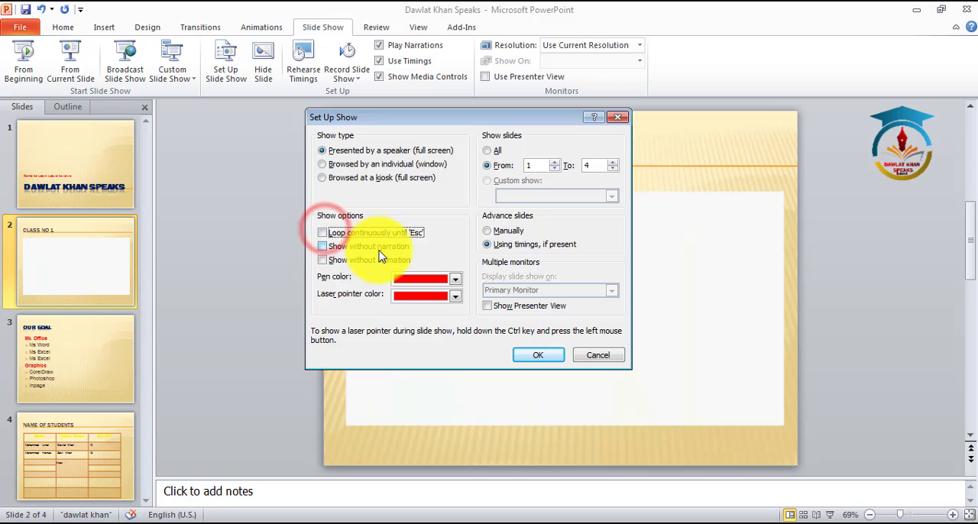
pyautogui.click(322, 260)
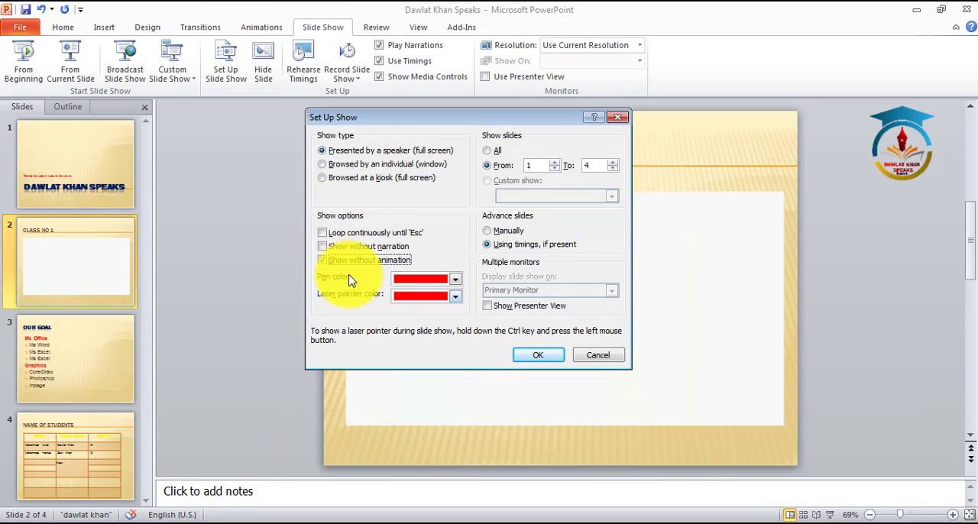
pyautogui.click(322, 261)
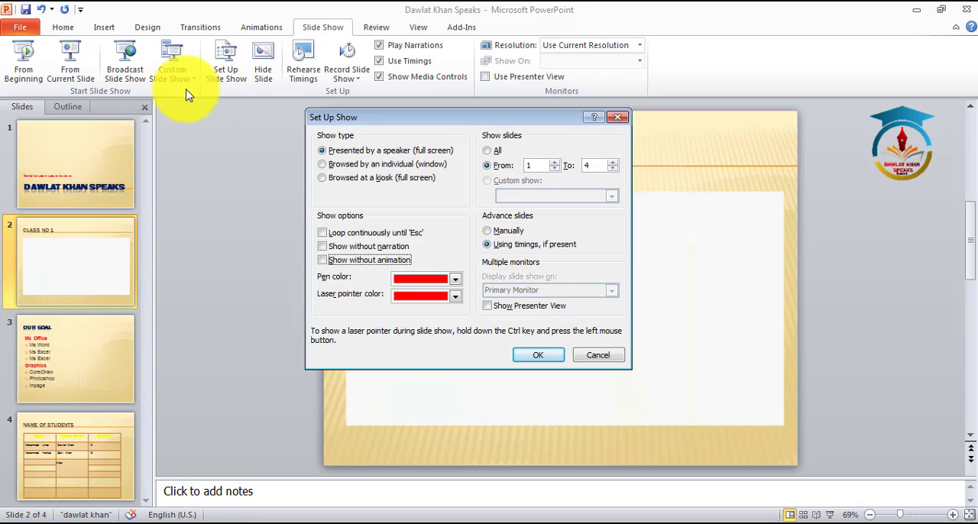
pyautogui.click(556, 360)
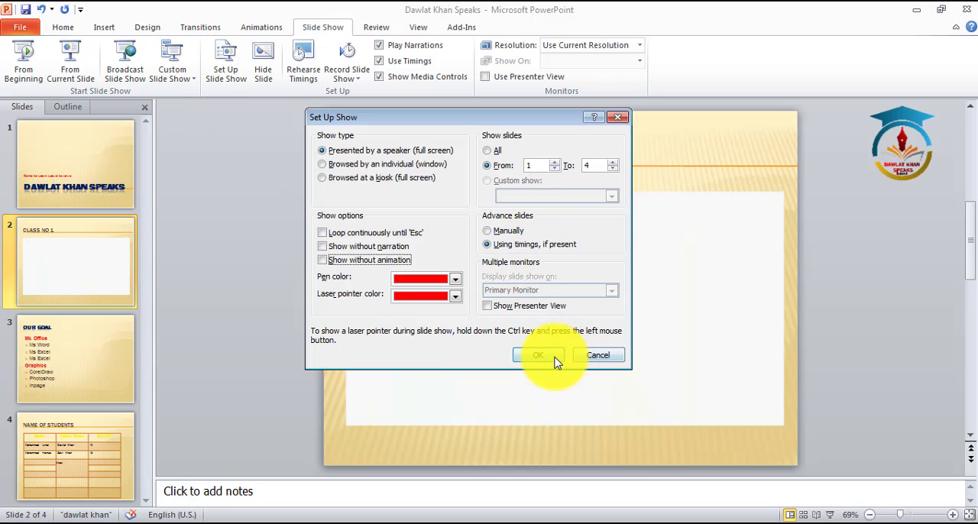
pyautogui.click(488, 150)
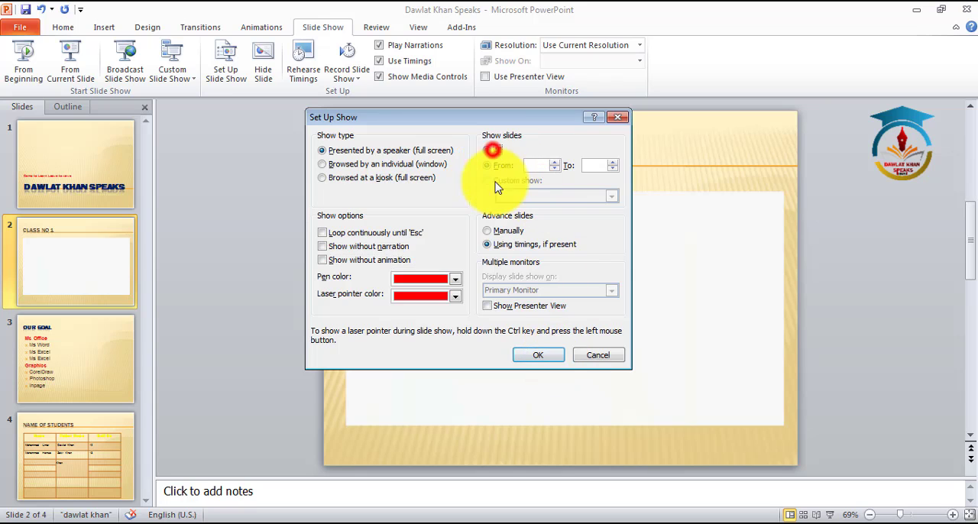
pyautogui.click(541, 355)
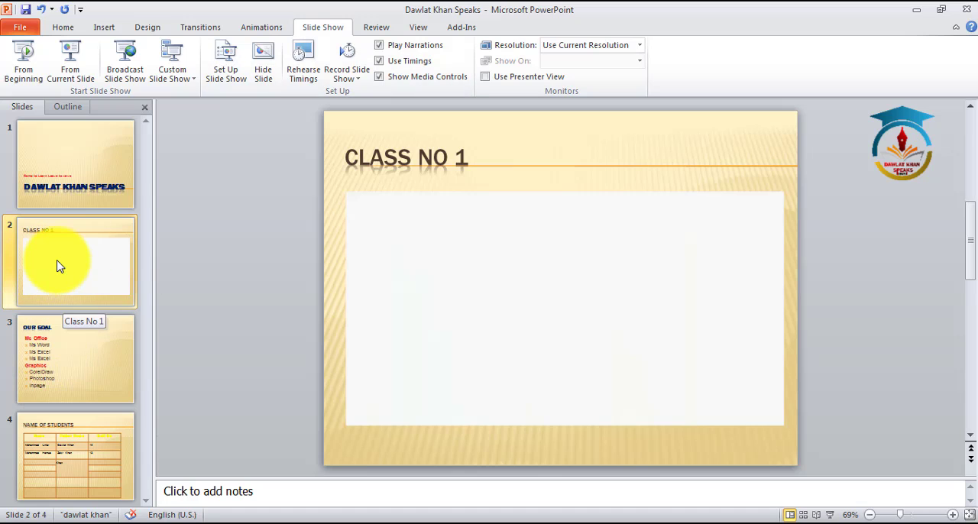
# Hide the Class No 1 slide and play the slide show from the beginning past the title slide
pyautogui.click(265, 77)
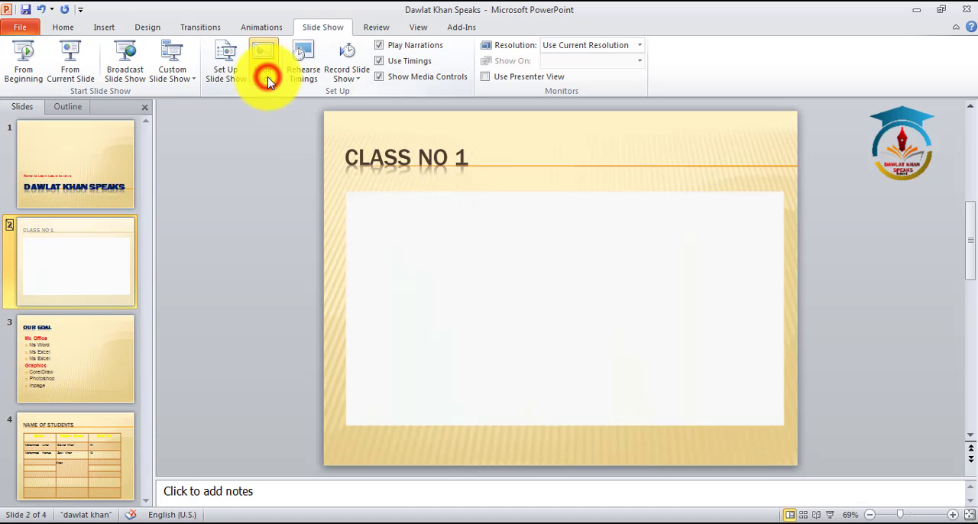
pyautogui.click(69, 153)
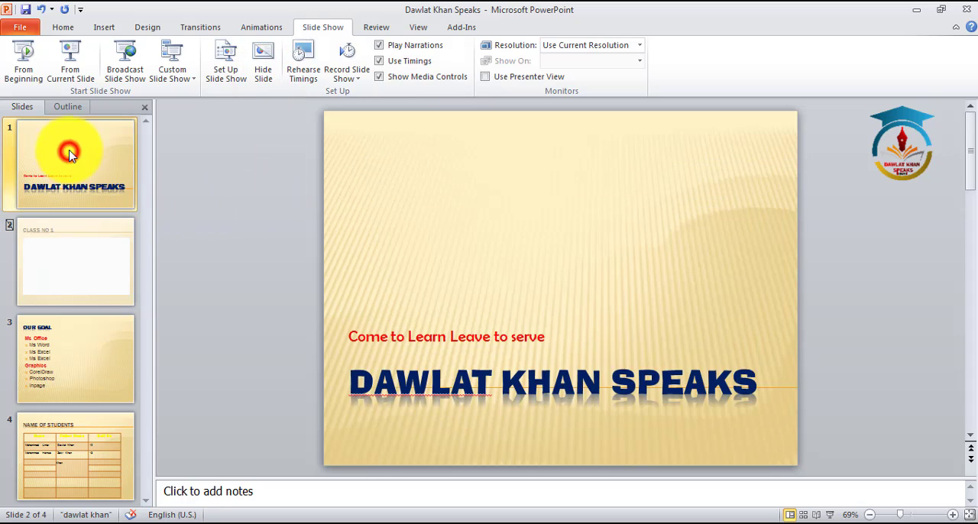
pyautogui.click(25, 48)
pyautogui.click(303, 169)
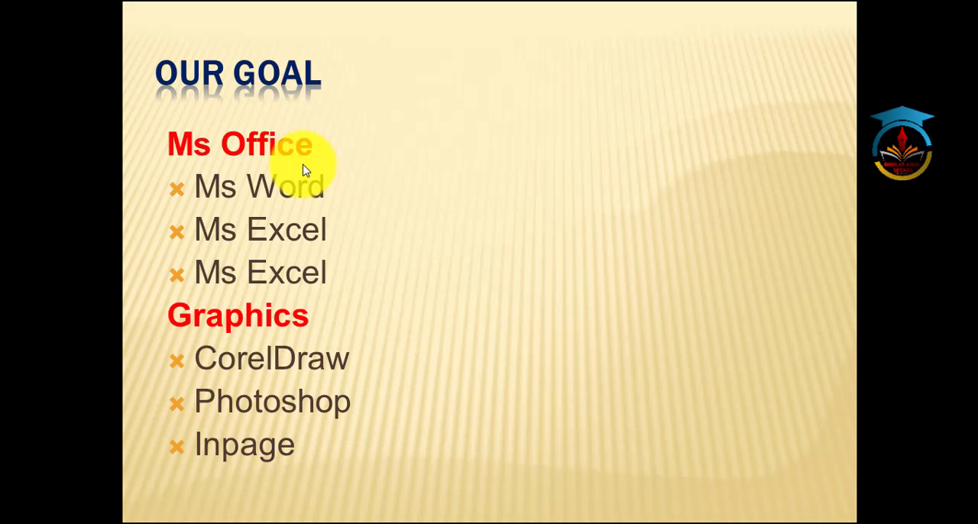